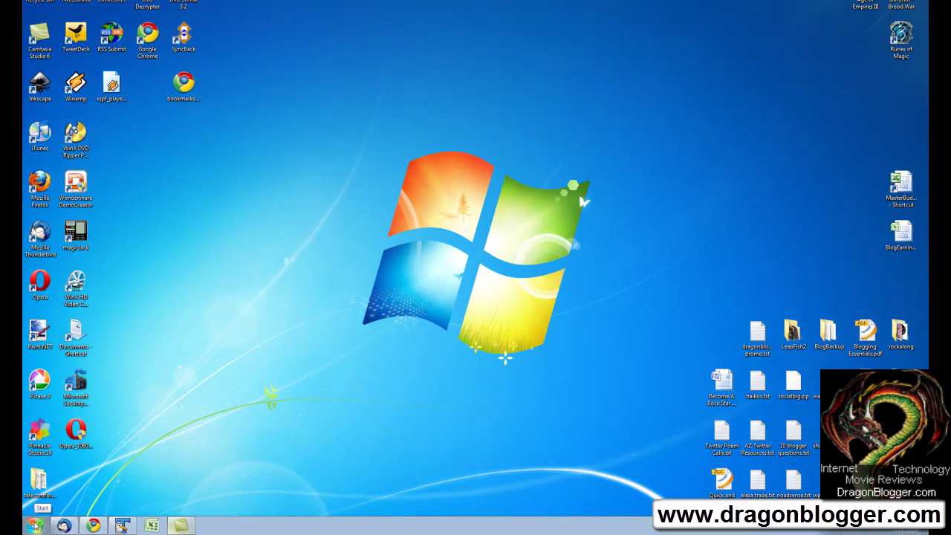
# Find msconfig among the installed programs and run it as administrator.
pyautogui.click(36, 525)
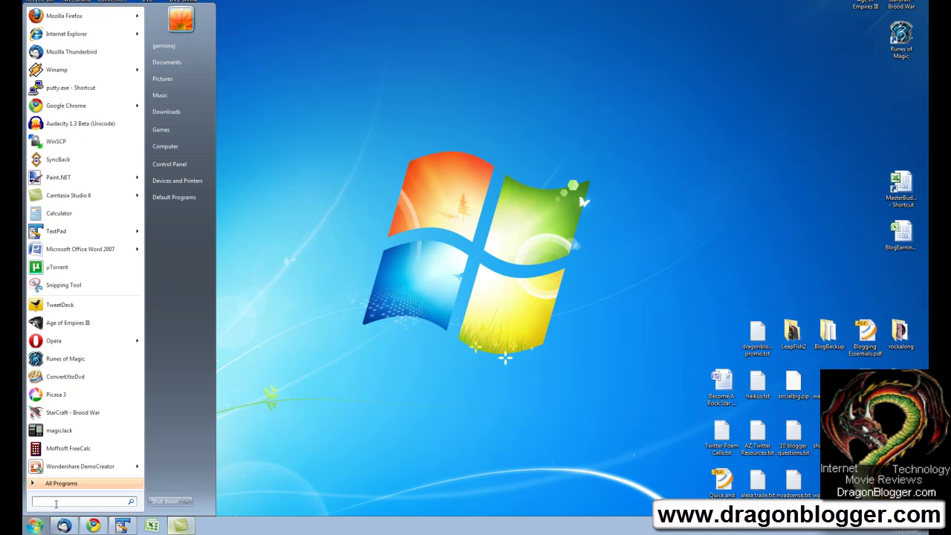
pyautogui.write('msconfig')
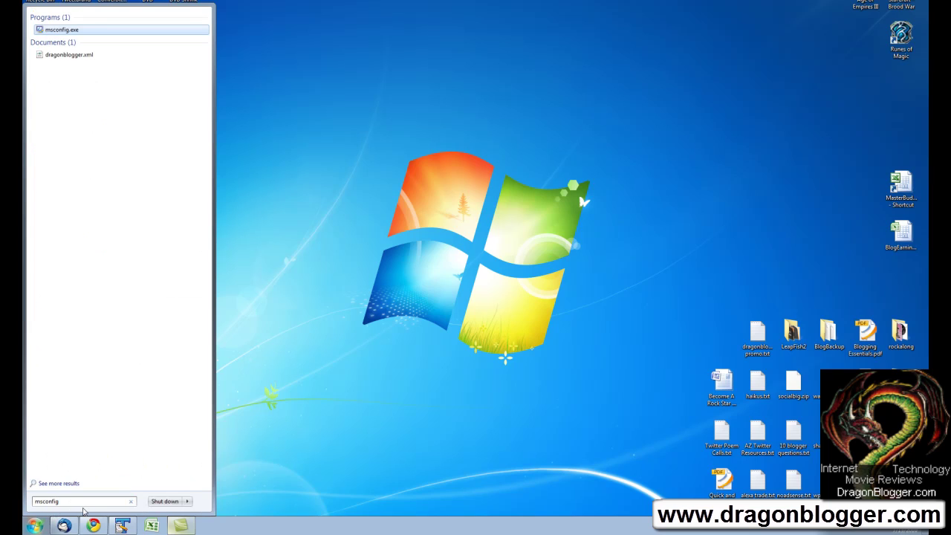
pyautogui.rightClick(80, 34)
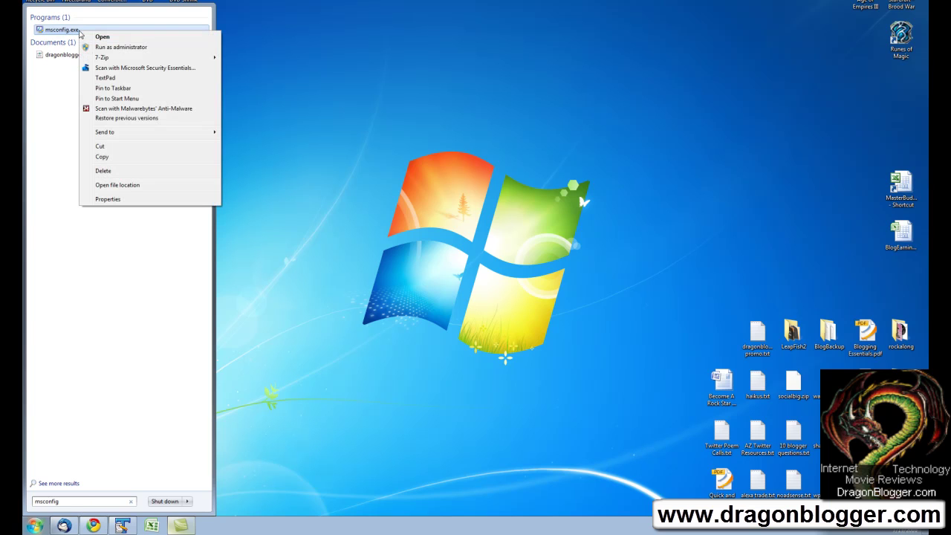
pyautogui.click(117, 47)
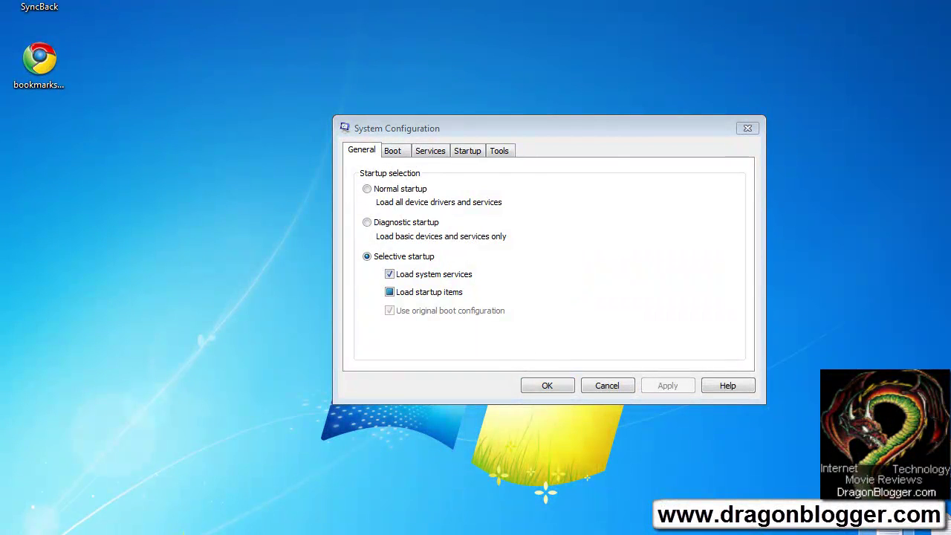
# Show the list of startup items in System Configuration and widen its Manufacturer column.
pyautogui.click(470, 150)
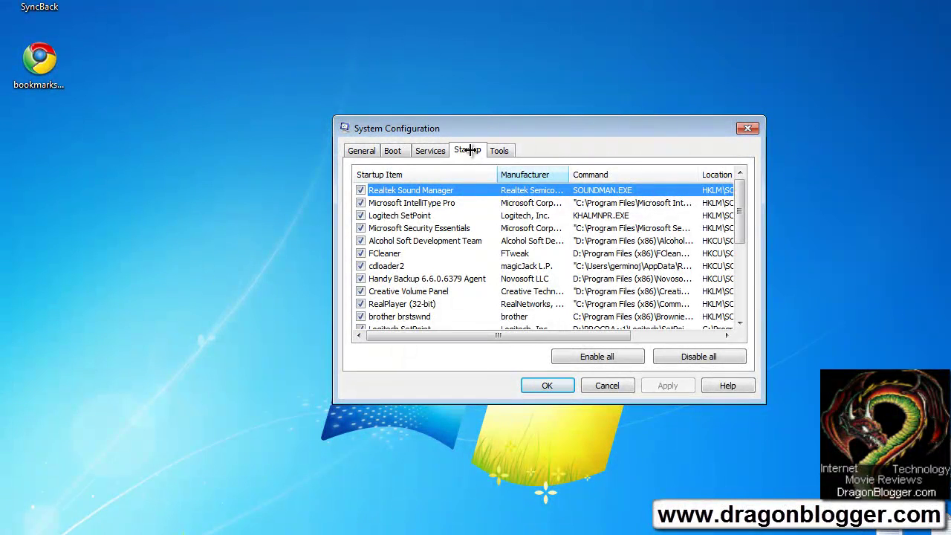
pyautogui.moveTo(569, 175); pyautogui.dragTo(597, 175)
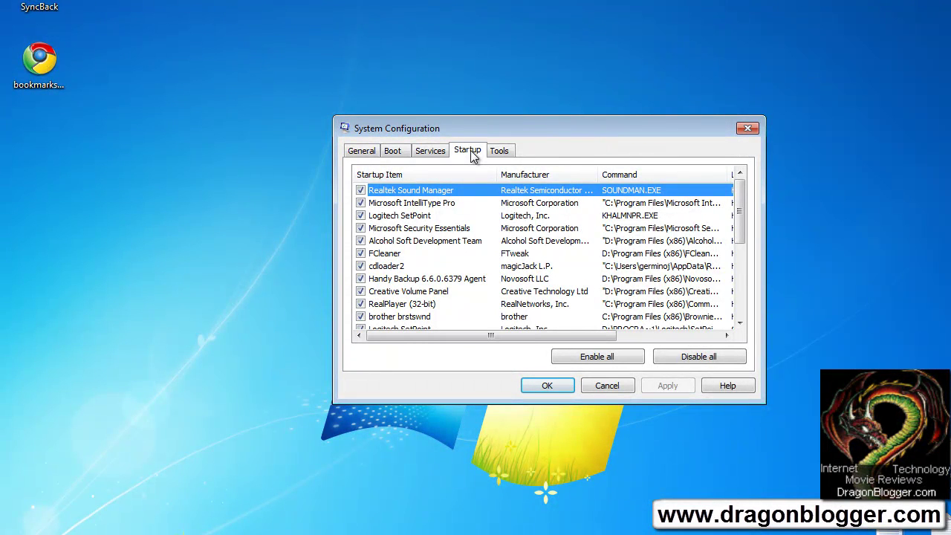
# Review the startup entries from Microsoft IntelliType Pro to FCleaner, including their manufacturers and commands.
pyautogui.press('Down')
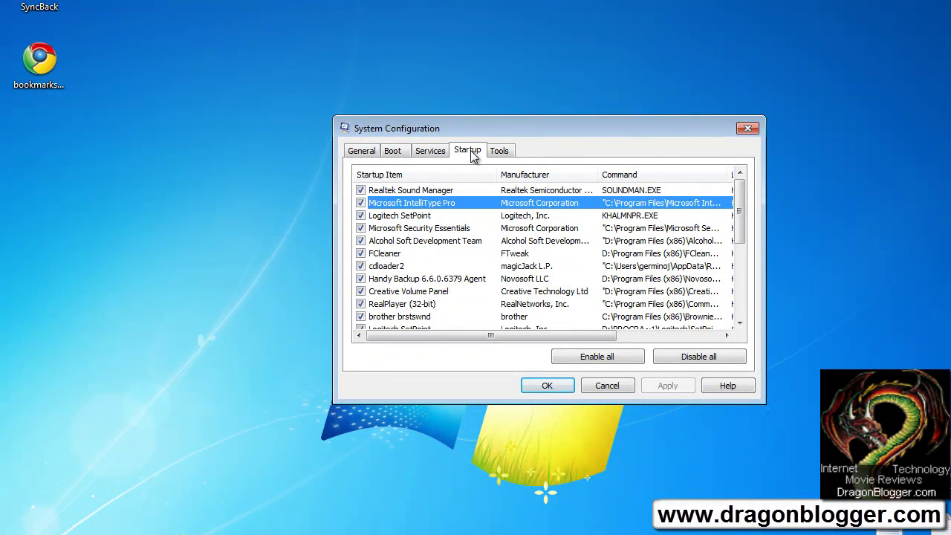
pyautogui.press('Down')
pyautogui.press('Down')
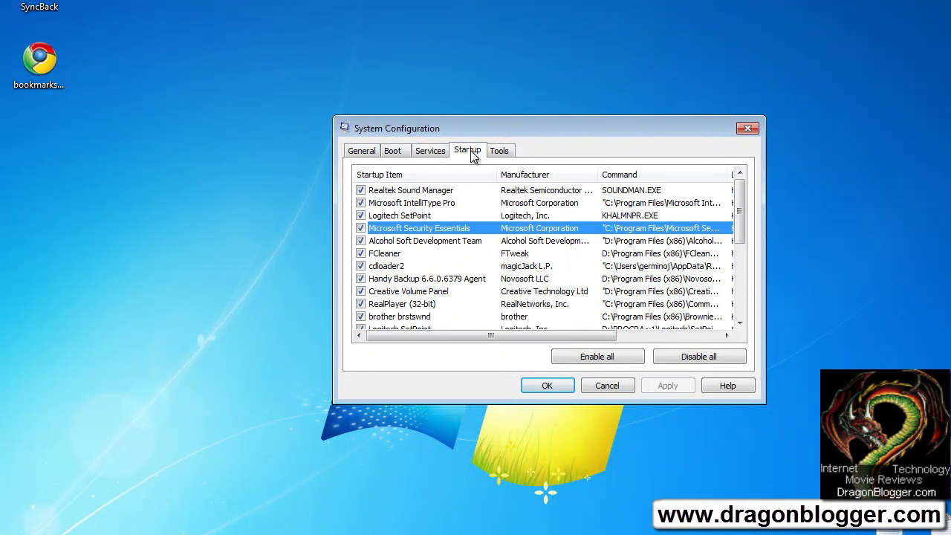
pyautogui.press('Down')
pyautogui.press('Down')
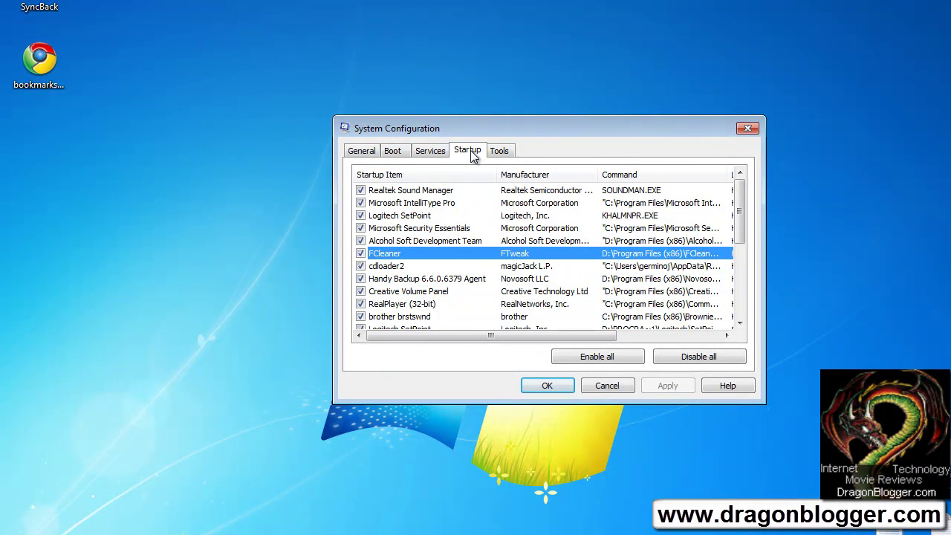
pyautogui.press('Up')
pyautogui.press('Up')
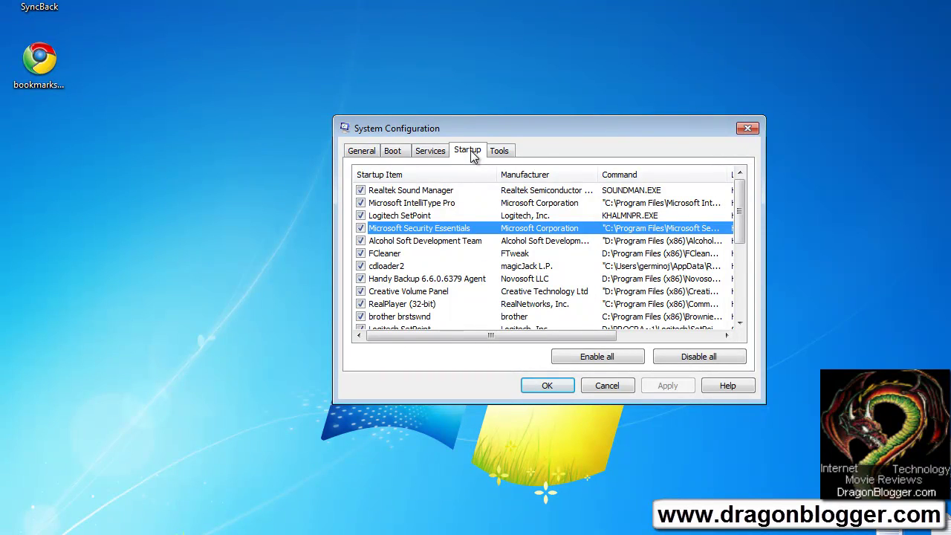
# Disable the RealPlayer (32-bit) startup item and apply the change.
pyautogui.press('Down')
pyautogui.press('Down')
pyautogui.press('Down')
pyautogui.press('Down')
pyautogui.press('Down')
pyautogui.press('Down')
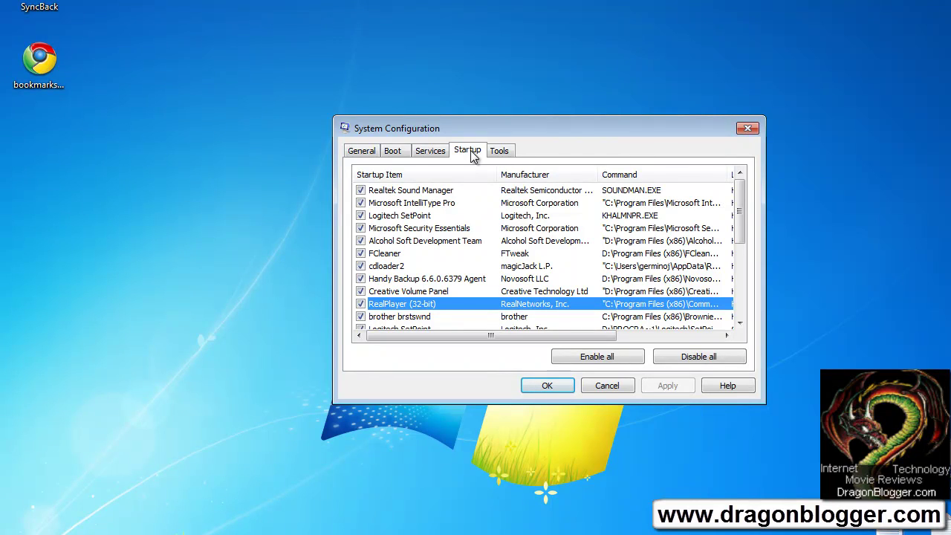
pyautogui.press('space')
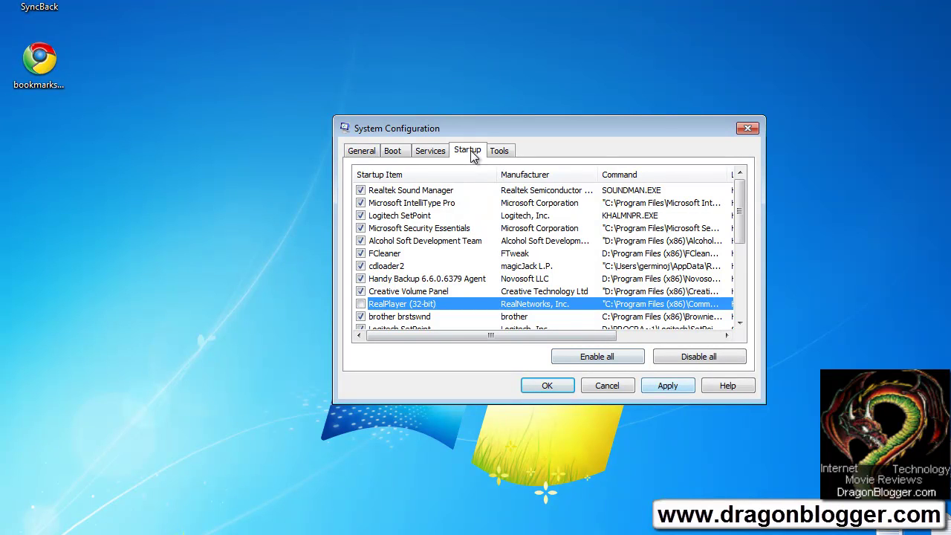
pyautogui.hotkey('alt', 'a')
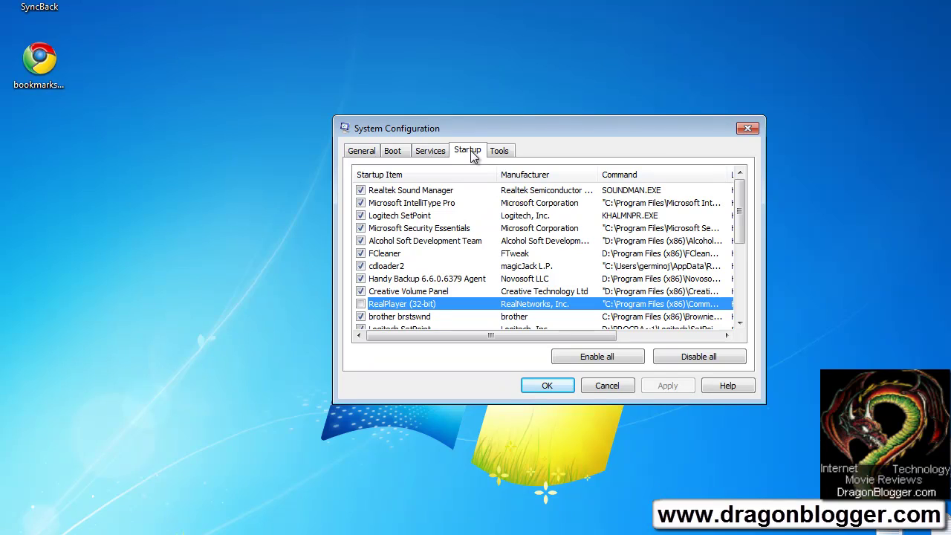
# Go back up through the startup items to the Logitech SetPoint entry.
pyautogui.press('Up')
pyautogui.press('Up')
pyautogui.press('Up')
pyautogui.press('Up')
pyautogui.press('Up')
pyautogui.press('Up')
pyautogui.press('Up')
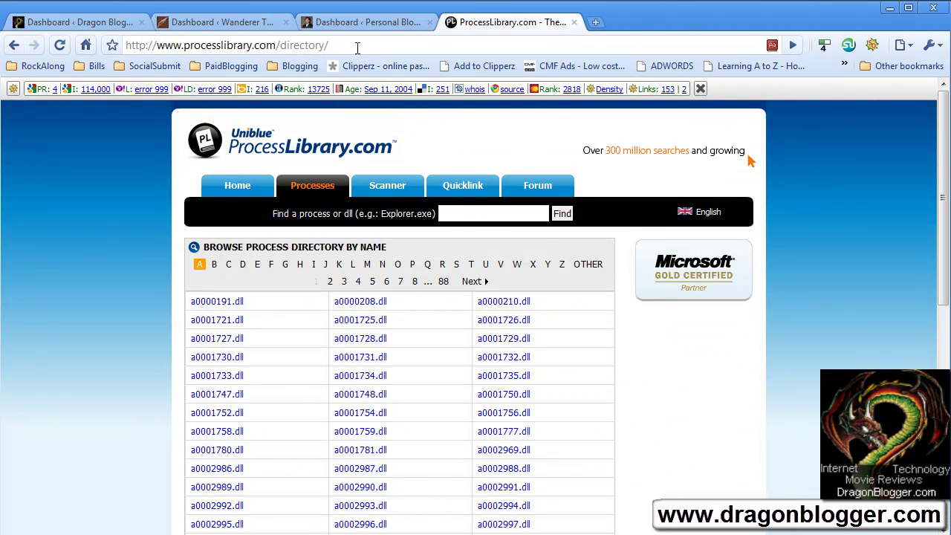
# Check the Realtek Sound Manager command in System Configuration, and search ProcessLibrary.com in the browser for "sound".
pyautogui.click(479, 214)
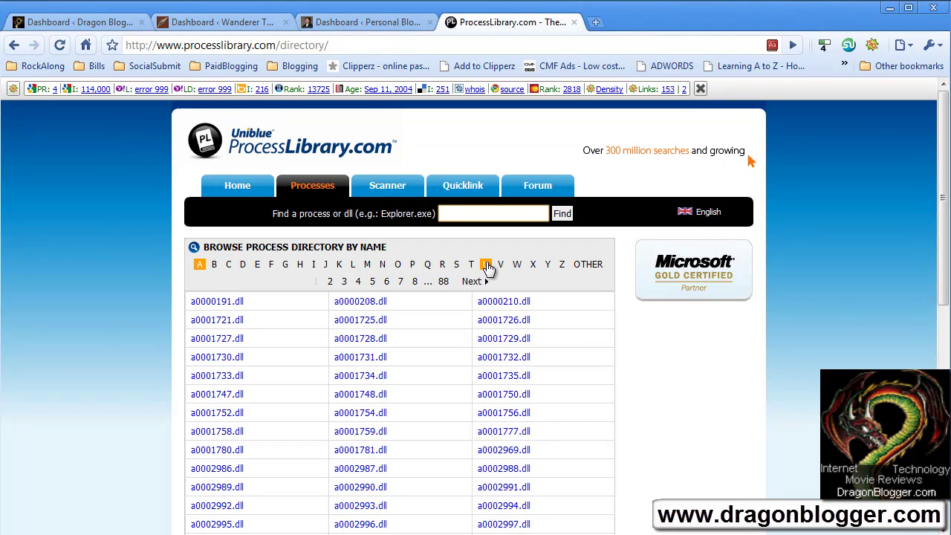
pyautogui.hotkey('alt', 'Tab')
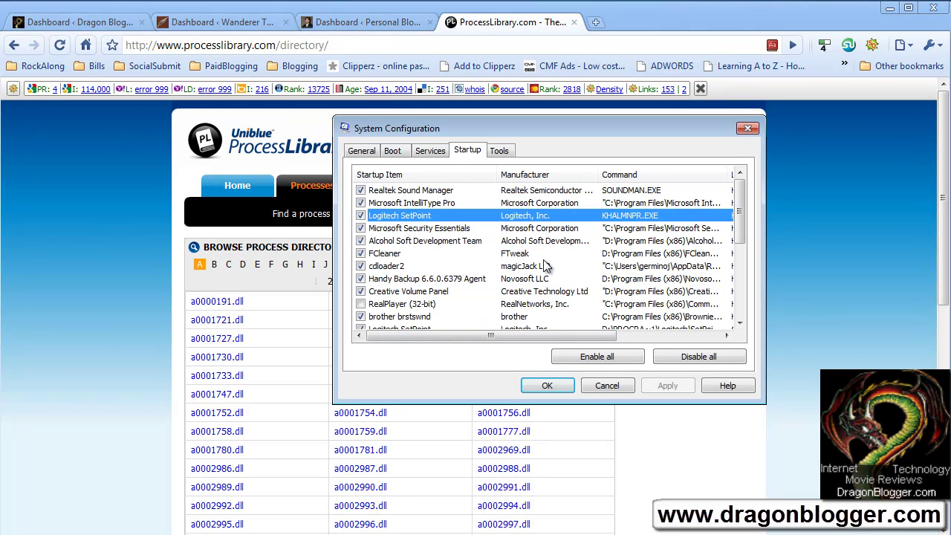
pyautogui.hotkey('alt', 'Tab')
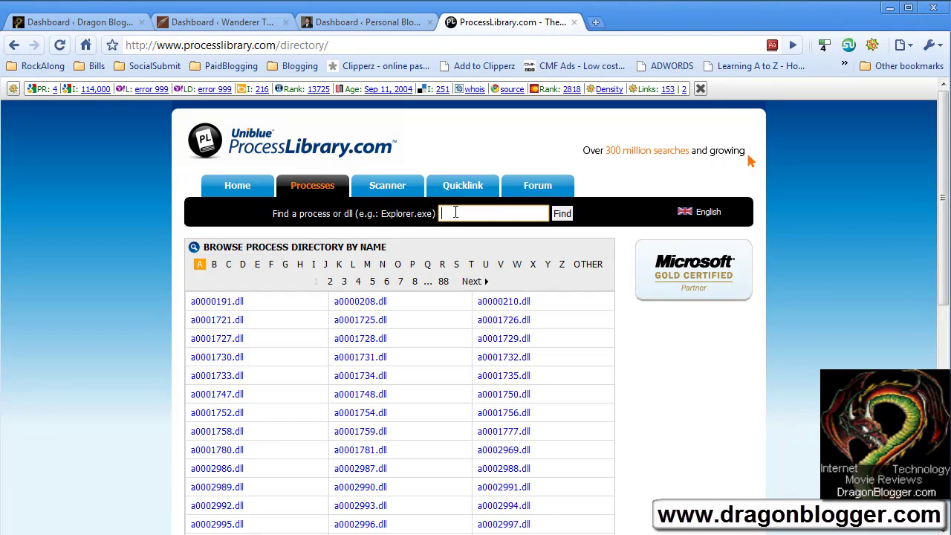
pyautogui.write('sound')
pyautogui.press('Down')
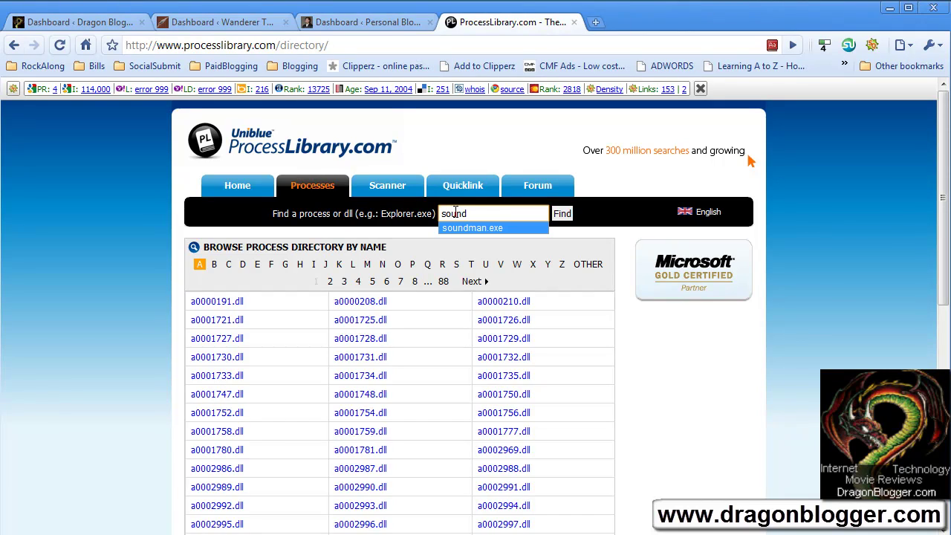
pyautogui.click(570, 215)
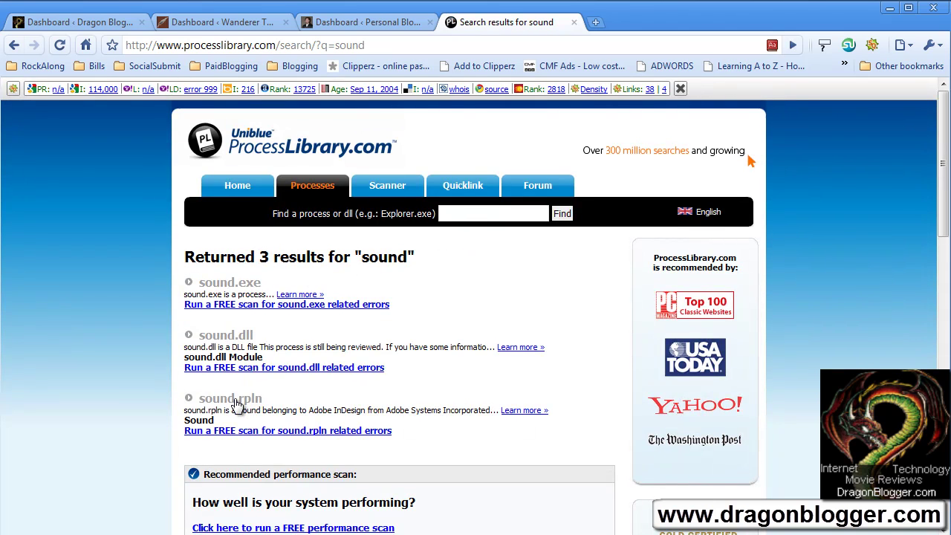
# Look up the soundman.exe details on ProcessLibrary.com by searching for "soundman", and return to System Configuration.
pyautogui.click(481, 214)
pyautogui.write('soundmax')
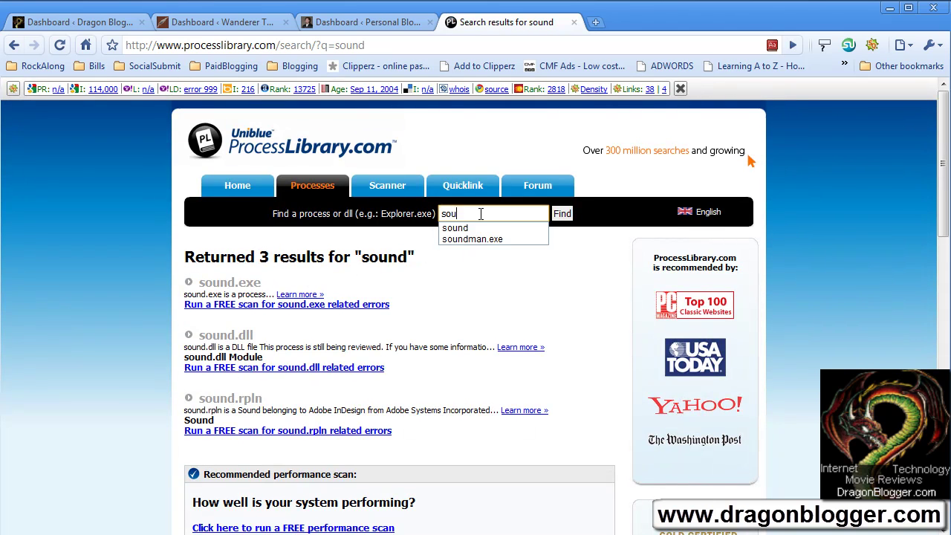
pyautogui.press('Return')
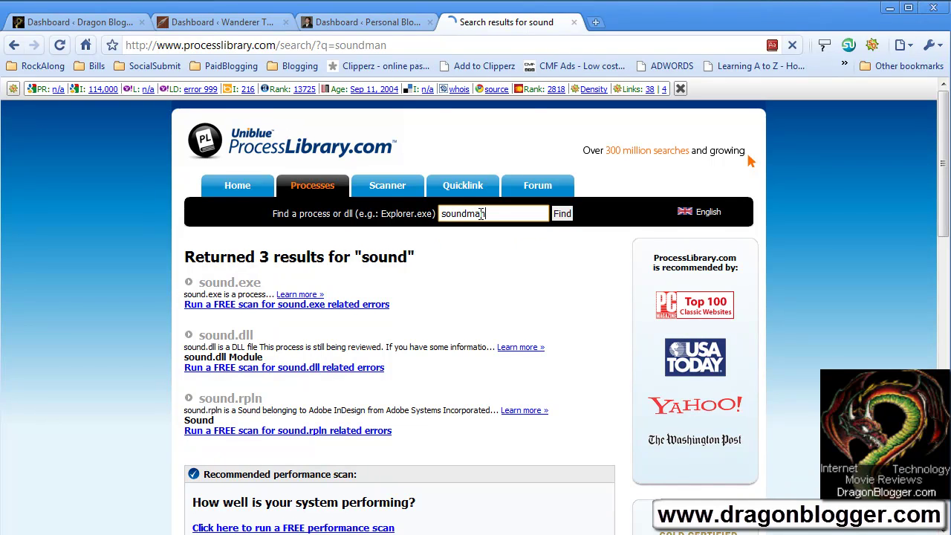
pyautogui.click(245, 284)
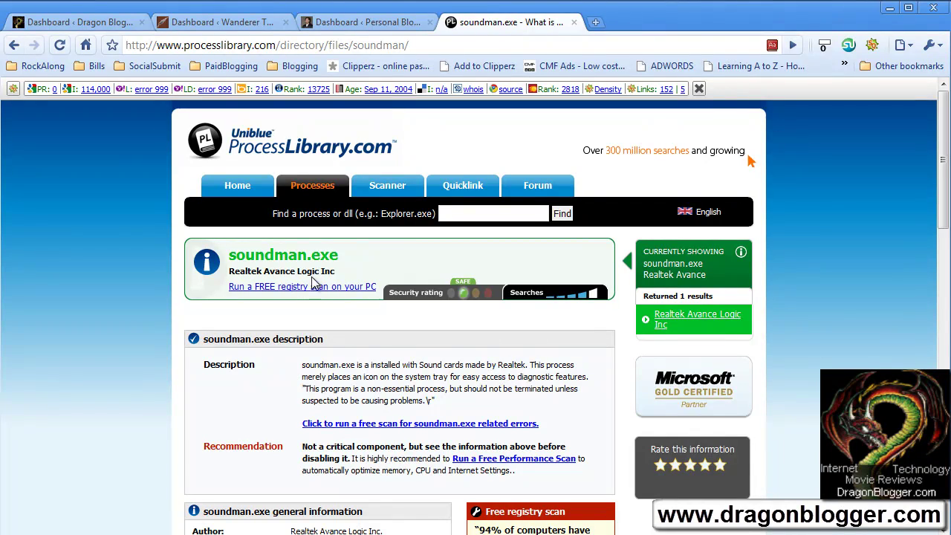
pyautogui.moveTo(463, 296)
pyautogui.hotkey('alt', 'Tab')
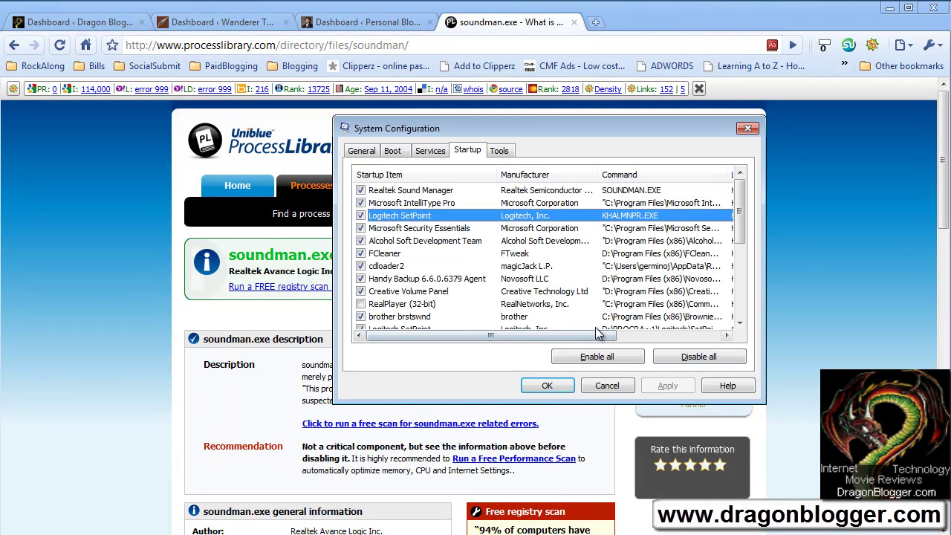